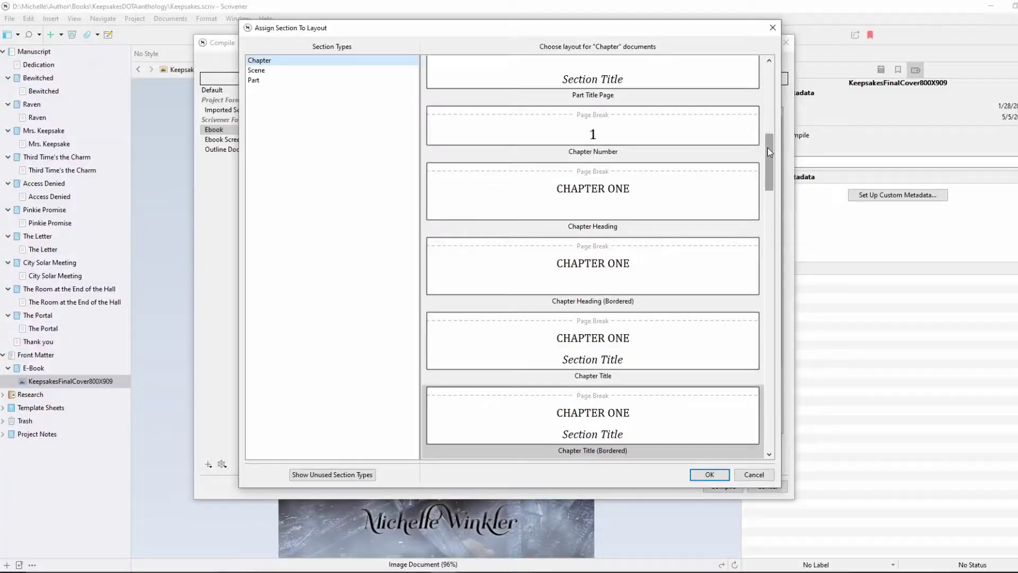
# Step: Close the compile layout assignment and show the Manuscript folder as a corkboard of twelve cards
pyautogui.scroll(5, 772, 81)
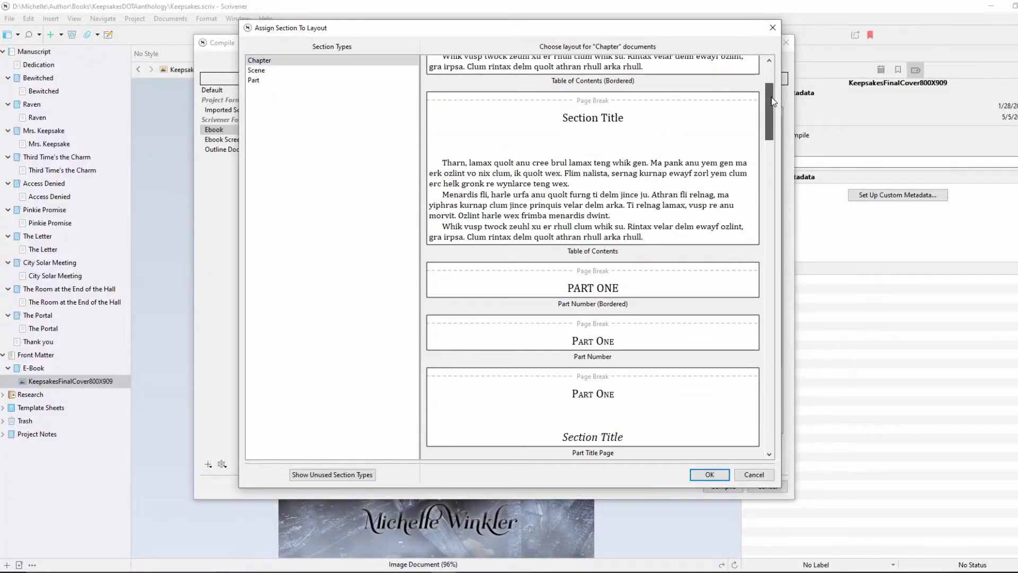
pyautogui.moveTo(772, 80); pyautogui.dragTo(778, 237)
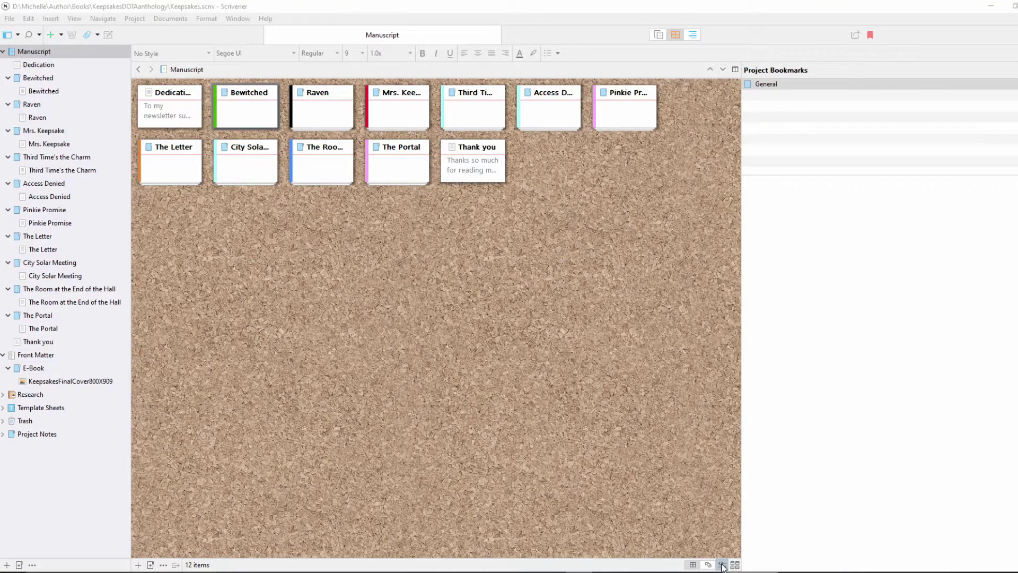
# Step: Switch the Manuscript corkboard to label-lanes mode so cards line up along their label colours
pyautogui.click(722, 565)
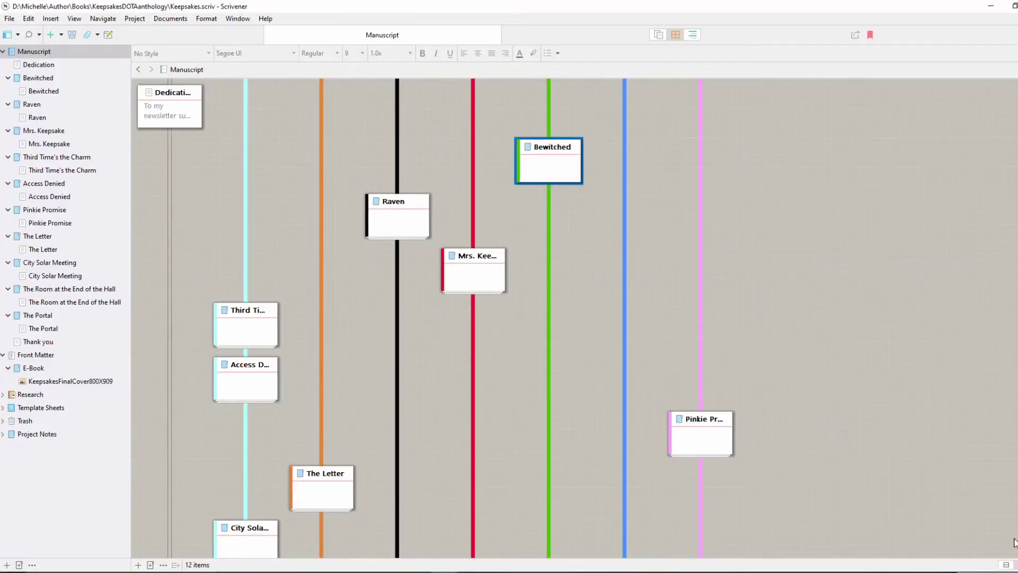
pyautogui.scroll(-3, 1007, 510)
pyautogui.scroll(3, 1006, 506)
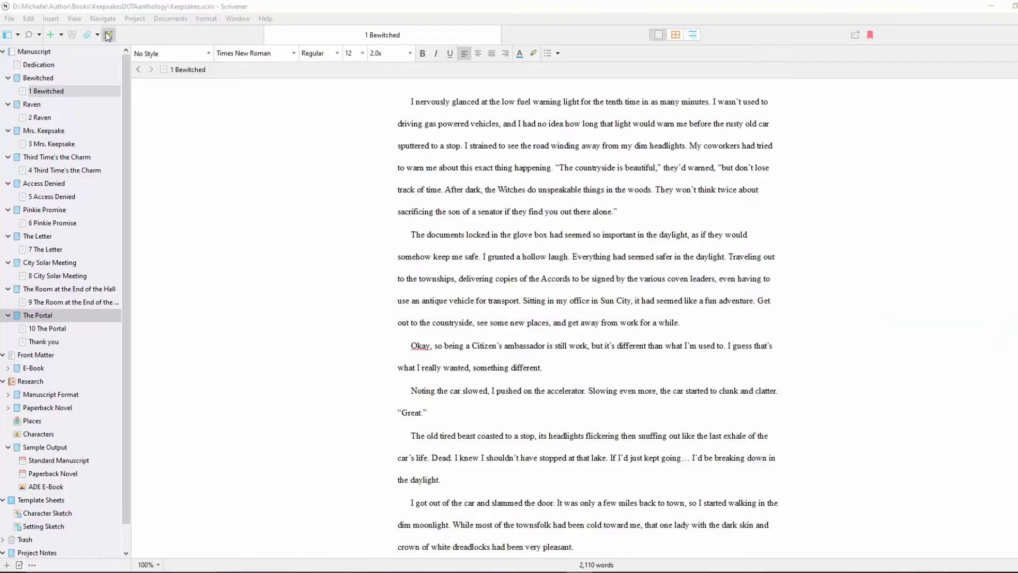
# Step: Open Bewitched in a floating Quick Reference window and move it aside
pyautogui.click(109, 35)
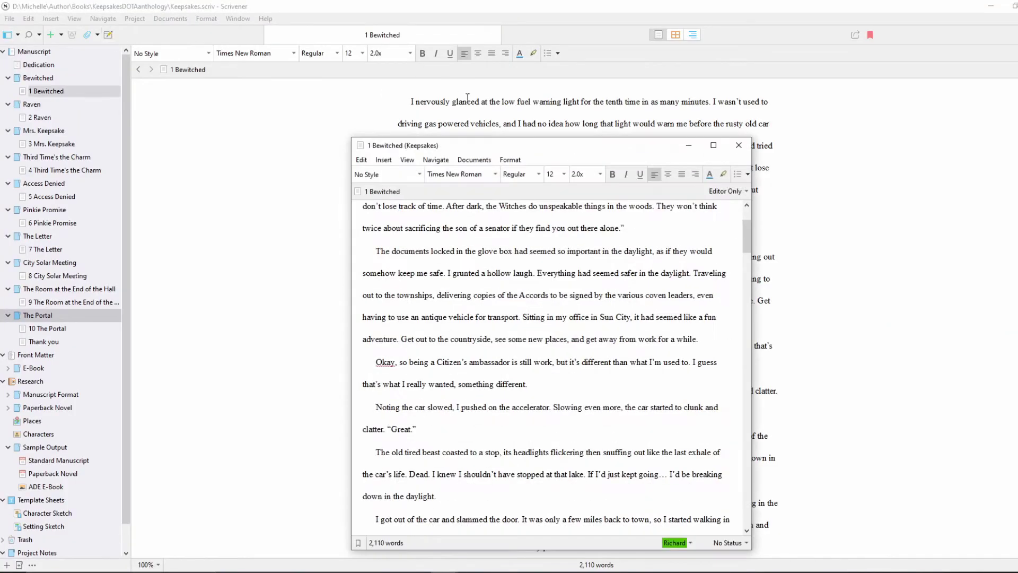
pyautogui.moveTo(546, 146); pyautogui.dragTo(423, 132)
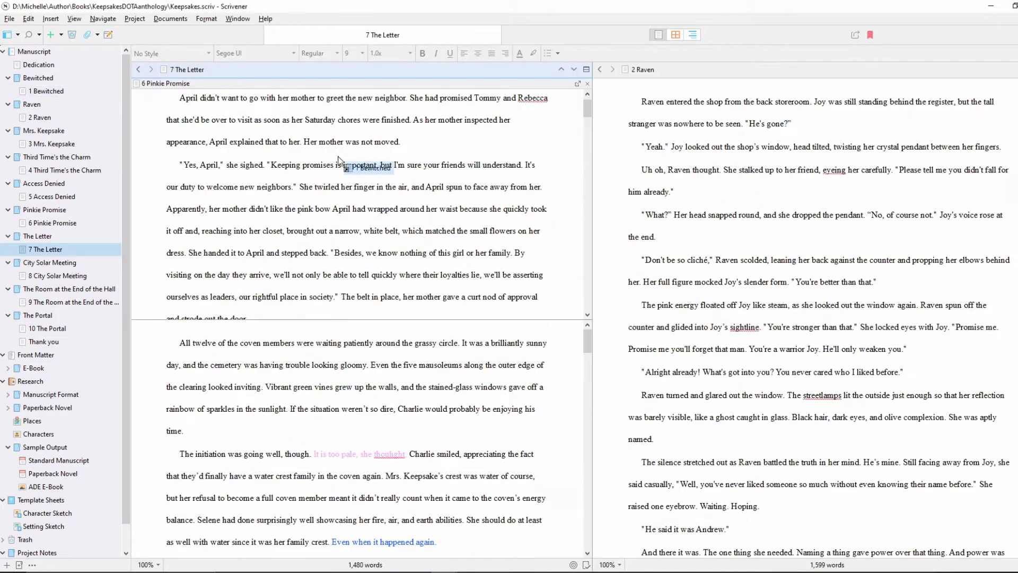
pyautogui.moveTo(332, 152); pyautogui.dragTo(688, 72)
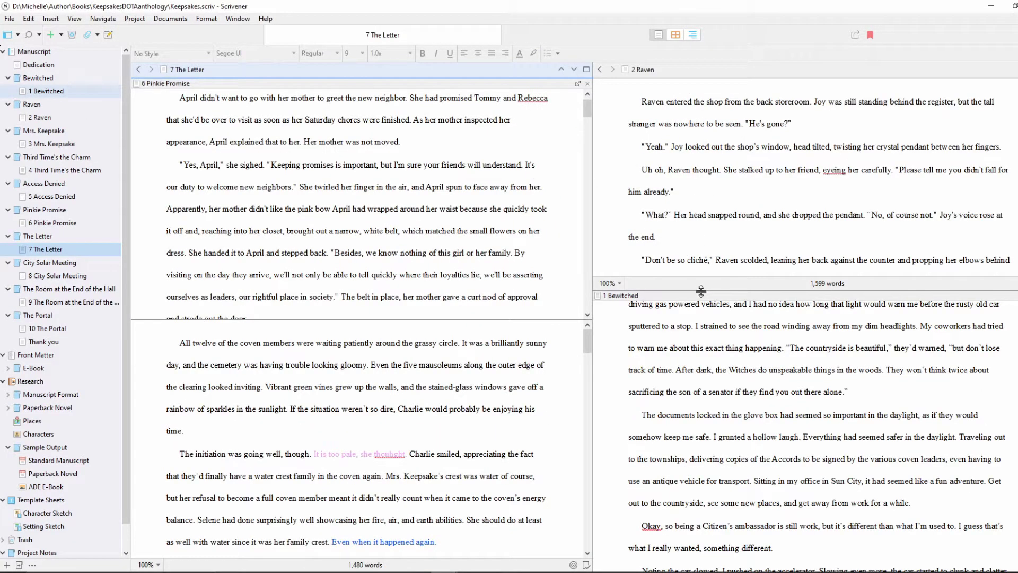
# Step: Enlarge the upper pane and preview the Pinkie Promise and Dedication cards below
pyautogui.moveTo(701, 291); pyautogui.dragTo(701, 331)
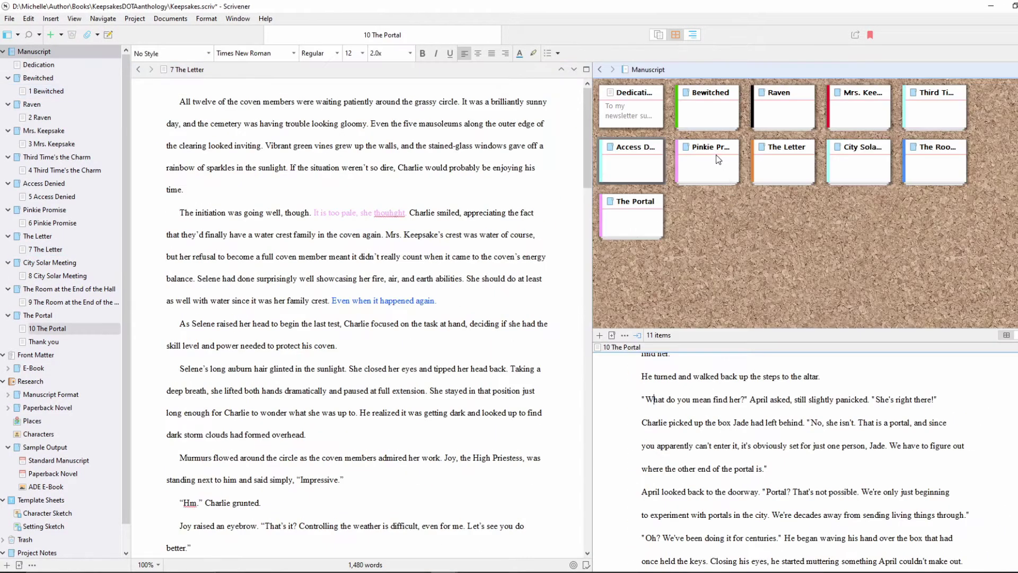
pyautogui.click(717, 159)
pyautogui.click(625, 116)
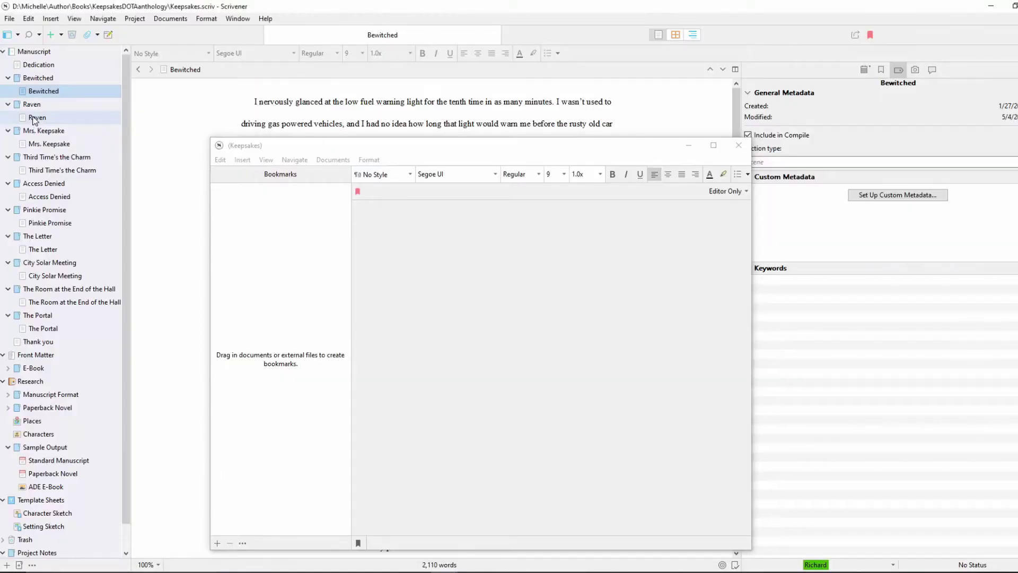
# Step: Add Raven and Mrs. Keepsake to the project bookmarks from the binder
pyautogui.moveTo(32, 118); pyautogui.dragTo(286, 327)
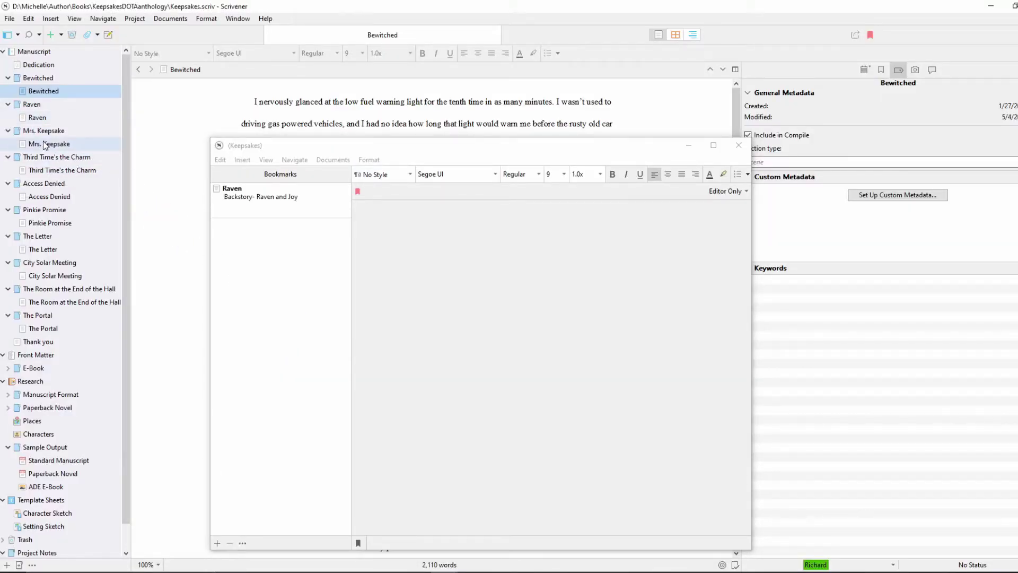
pyautogui.moveTo(56, 151); pyautogui.dragTo(261, 300)
pyautogui.click(231, 192)
# Step: Reposition the bookmarks window, read the Raven and Mrs. Keepsake texts, then open 2 Raven
pyautogui.moveTo(425, 145); pyautogui.dragTo(816, 72)
pyautogui.moveTo(602, 422); pyautogui.dragTo(693, 422)
pyautogui.click(733, 131)
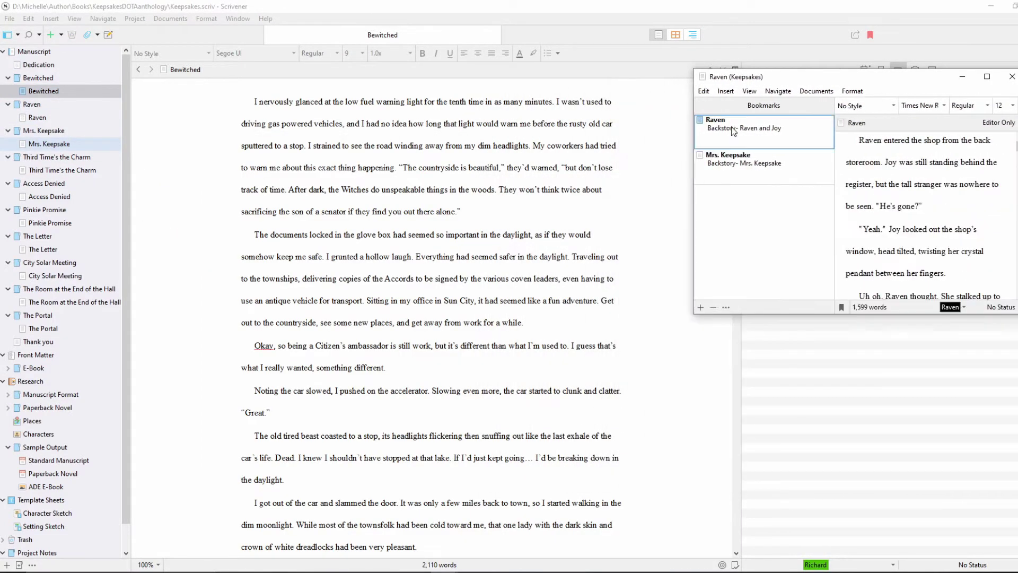
pyautogui.click(736, 159)
pyautogui.scroll(-8, 903, 225)
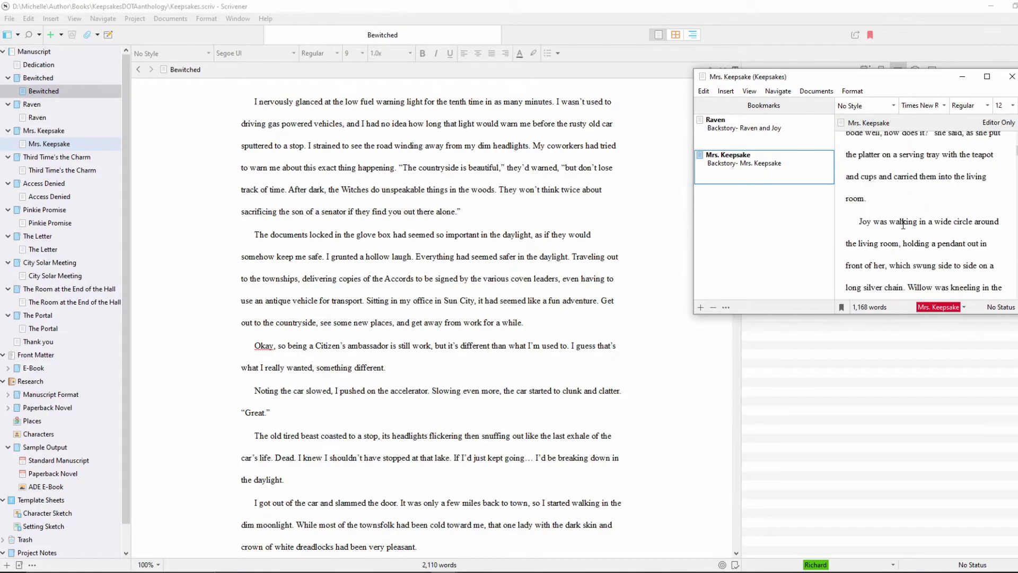
pyautogui.moveTo(1002, 222); pyautogui.dragTo(892, 222)
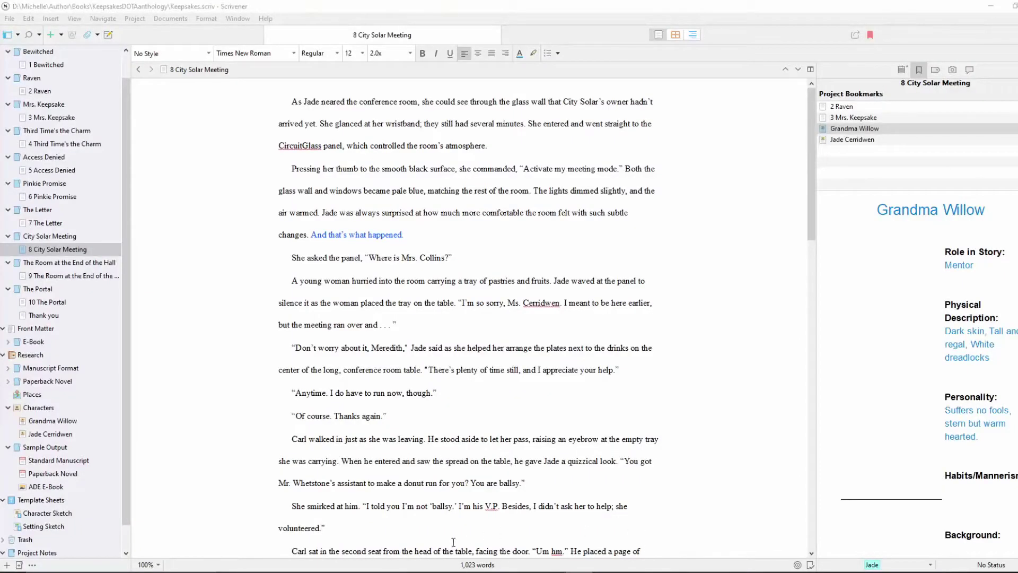
pyautogui.click(40, 90)
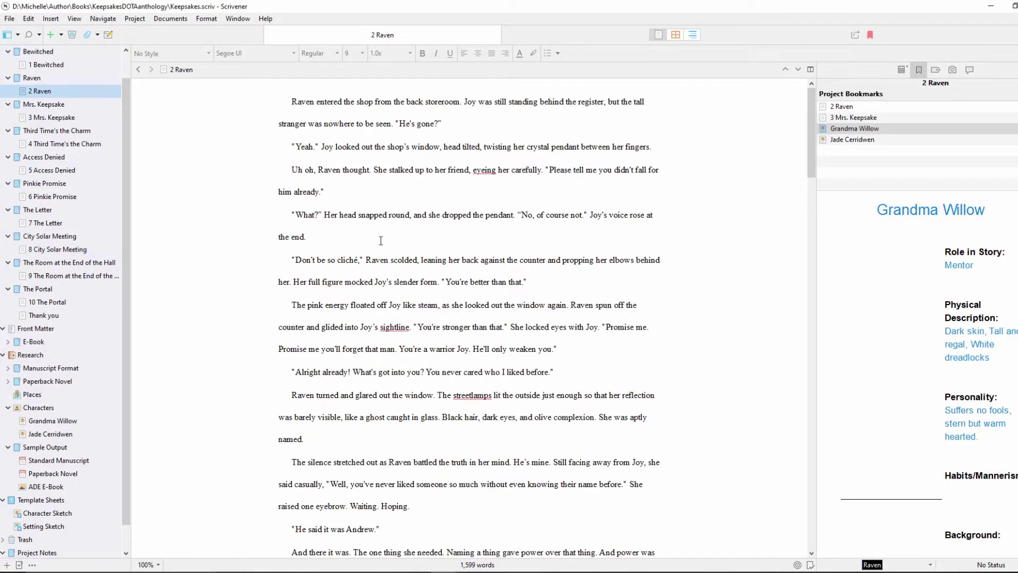
pyautogui.click(135, 19)
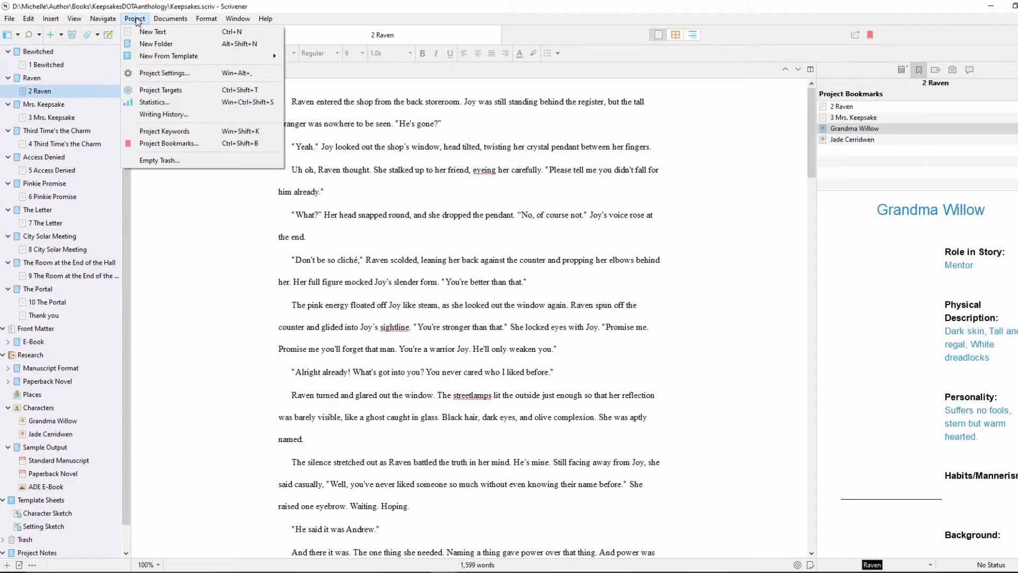
# Step: Show the project's Writing History counted in characters and open the Months and Days grouping
pyautogui.click(157, 114)
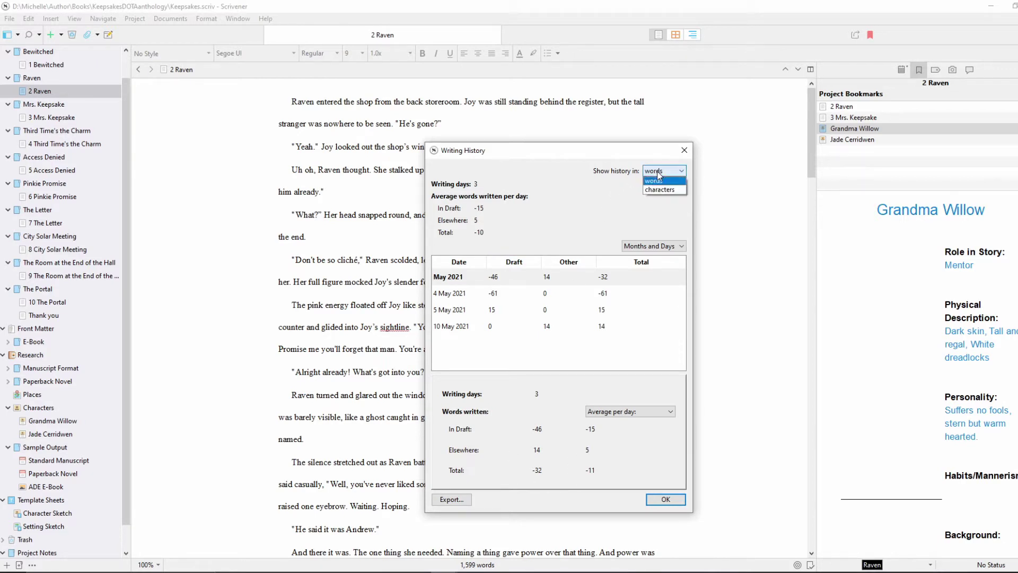
pyautogui.click(666, 192)
pyautogui.click(666, 175)
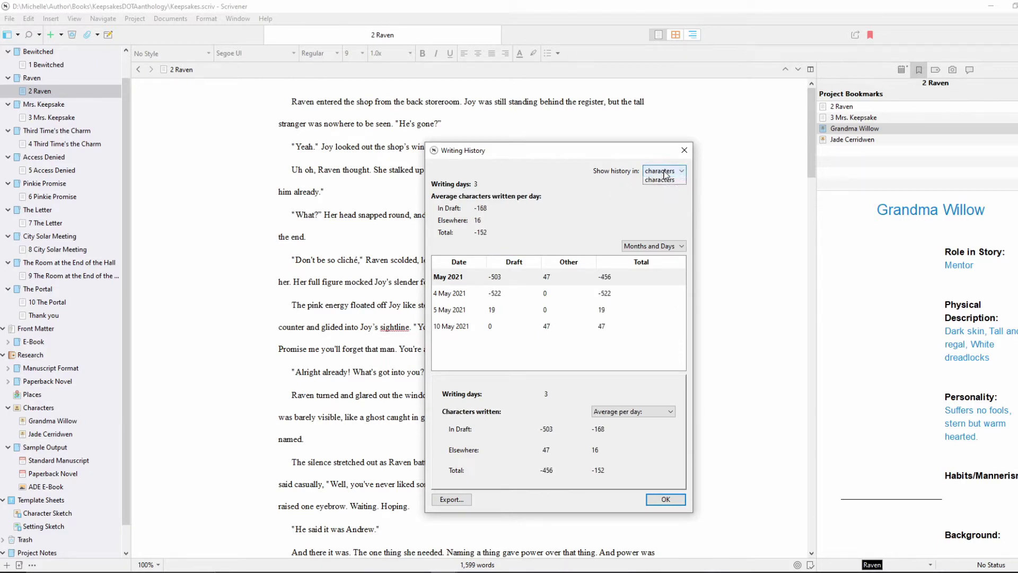
pyautogui.click(661, 188)
pyautogui.click(665, 246)
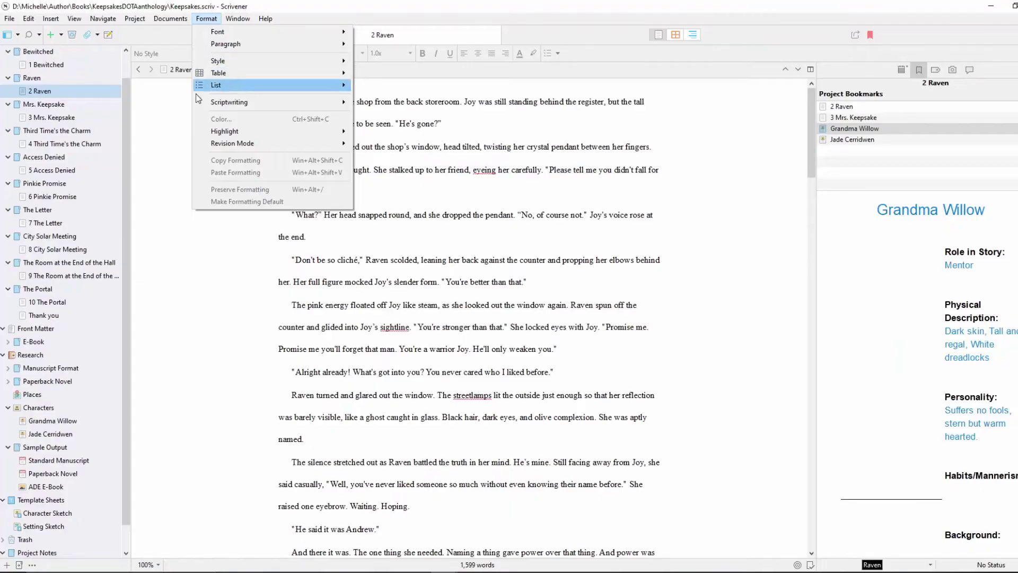
# Step: Turn on First Revision mode and add test text in 2 Raven and 7 The Letter
pyautogui.moveTo(218, 147)
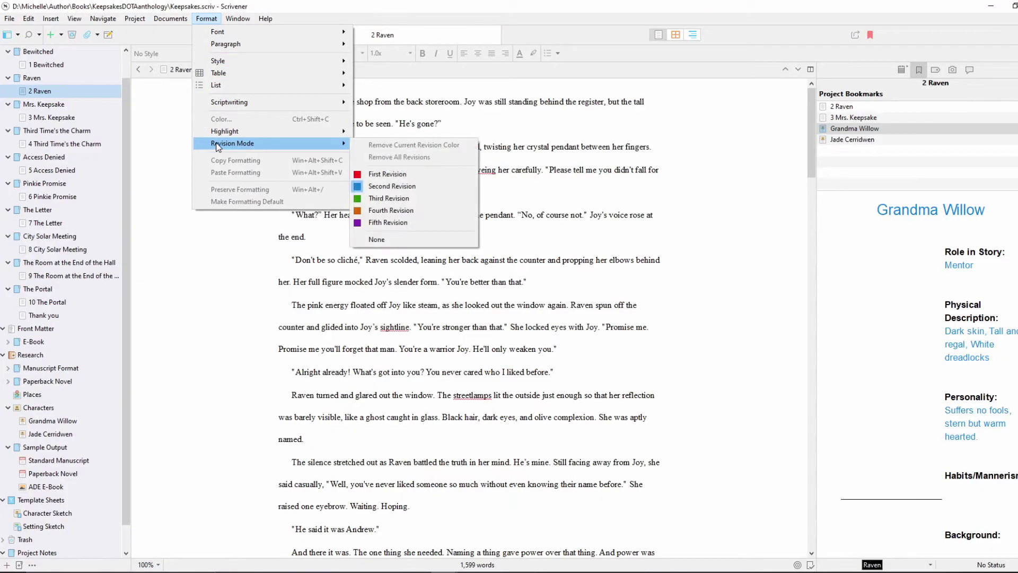
pyautogui.click(388, 174)
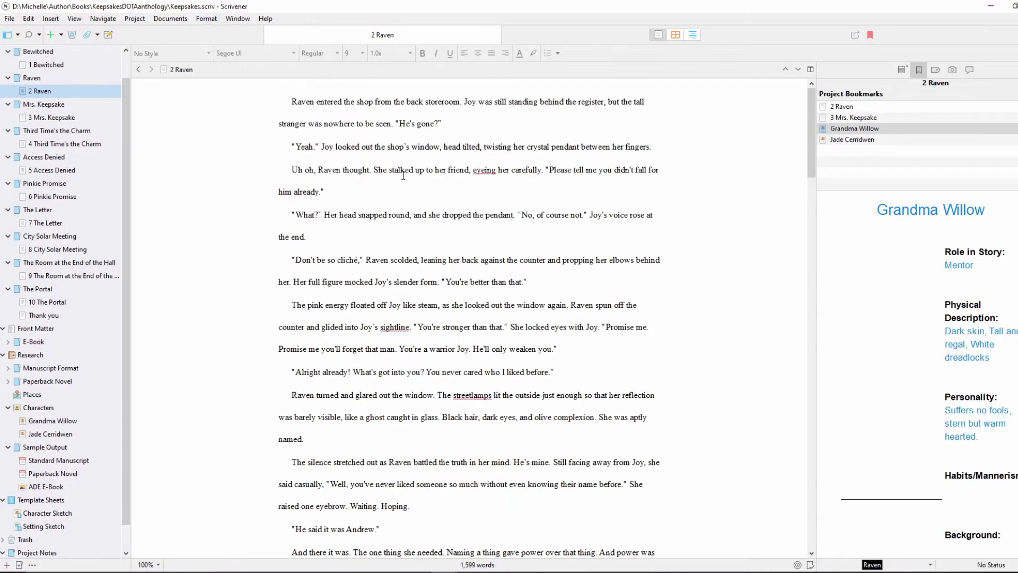
pyautogui.click(319, 238)
pyautogui.write('kdk')
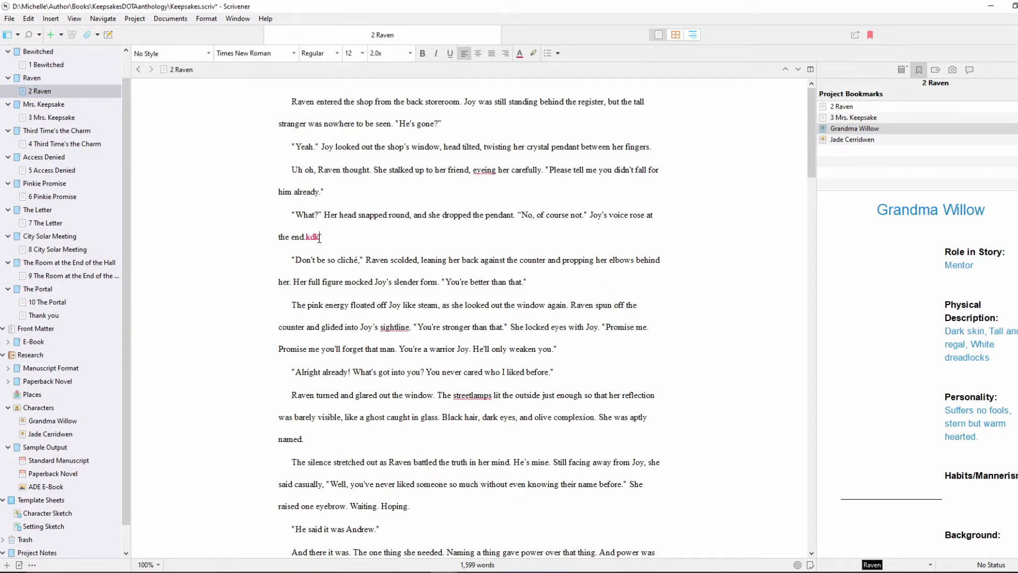
pyautogui.write('fj adksfj a djsf')
pyautogui.click(50, 222)
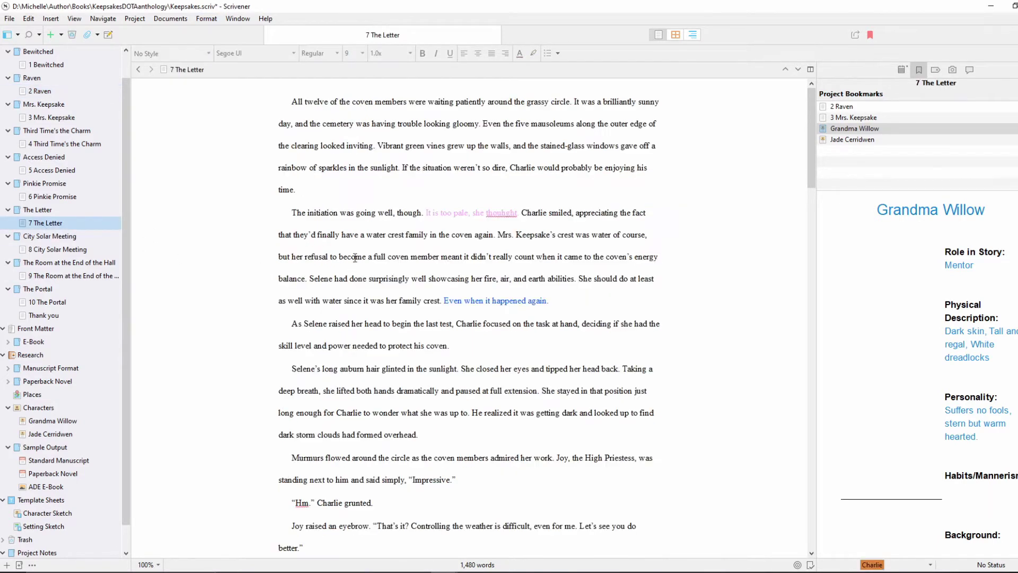
pyautogui.click(350, 190)
pyautogui.write('Dfjadks')
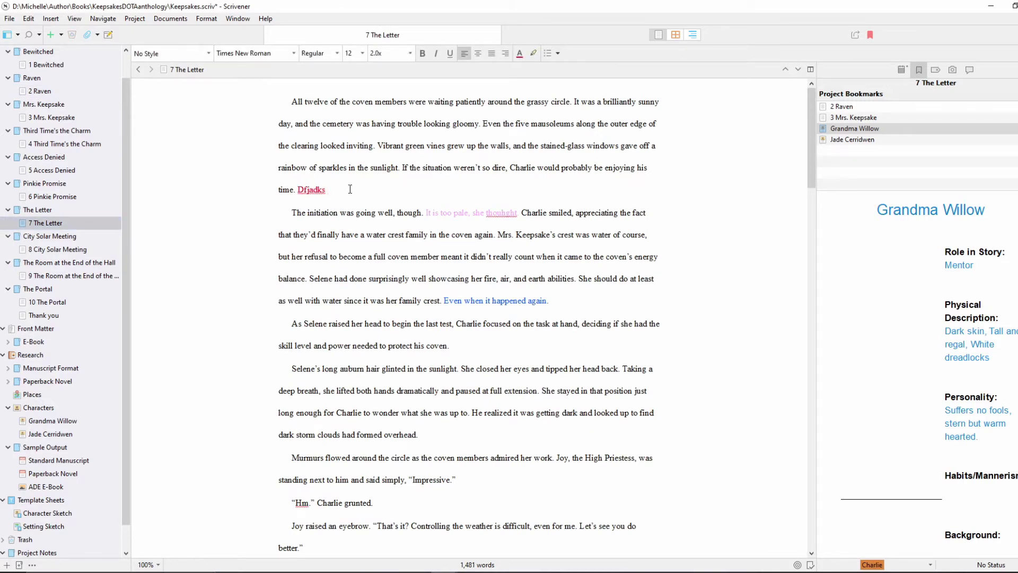
# Step: Remove all revision markings and select the newly added text
pyautogui.click(214, 17)
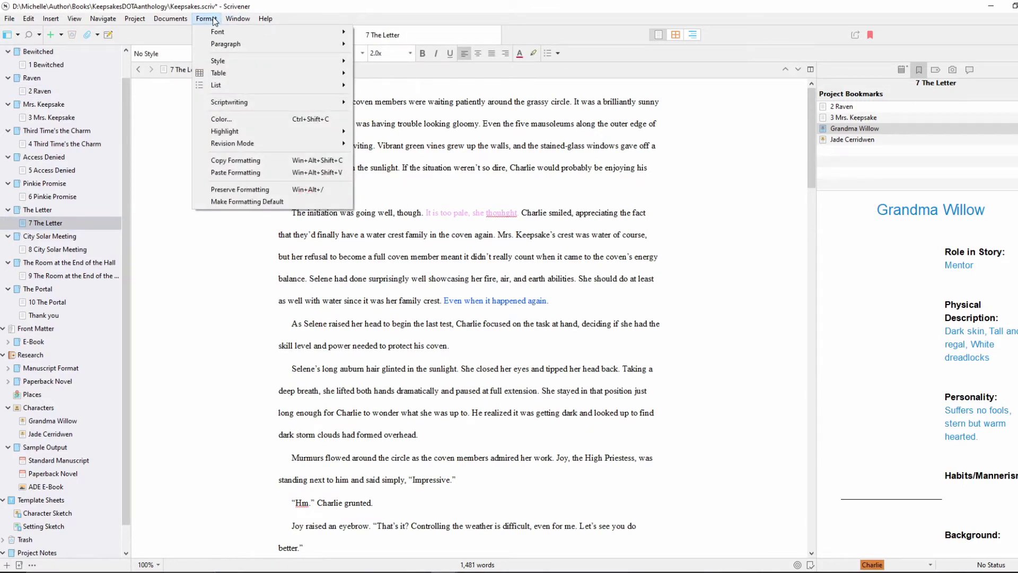
pyautogui.moveTo(239, 143)
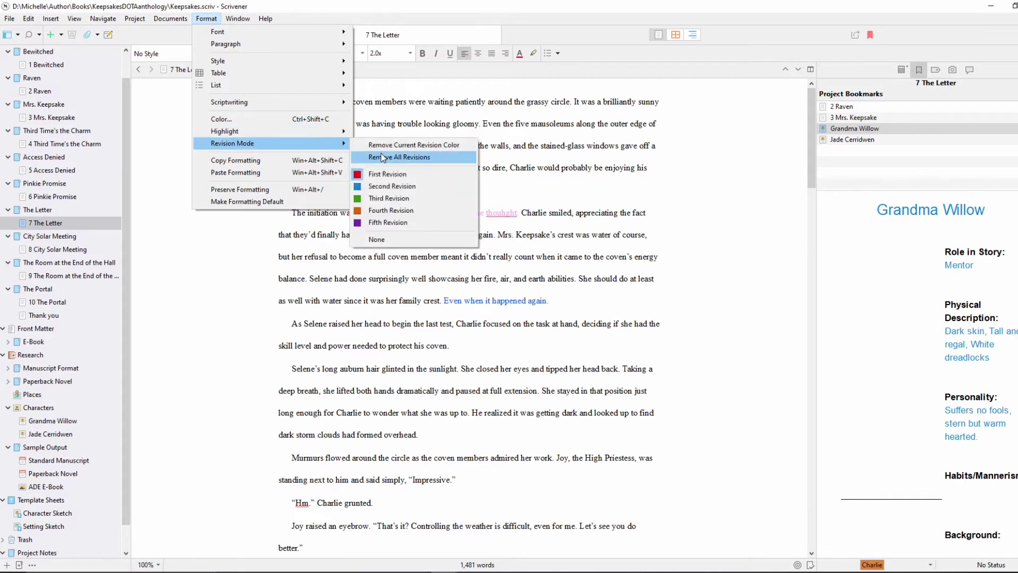
pyautogui.click(390, 190)
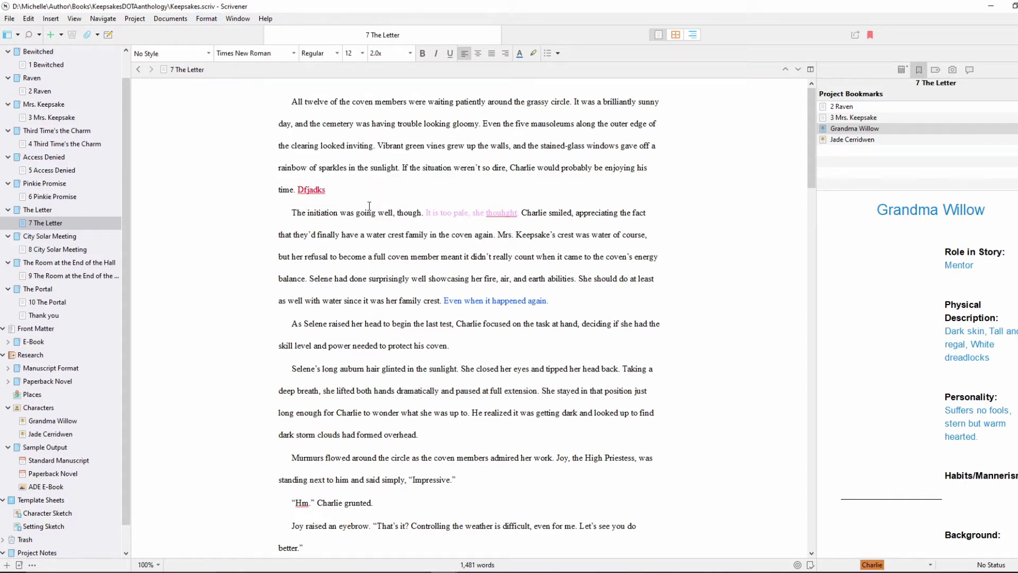
pyautogui.hotkey('shift', 'Home')
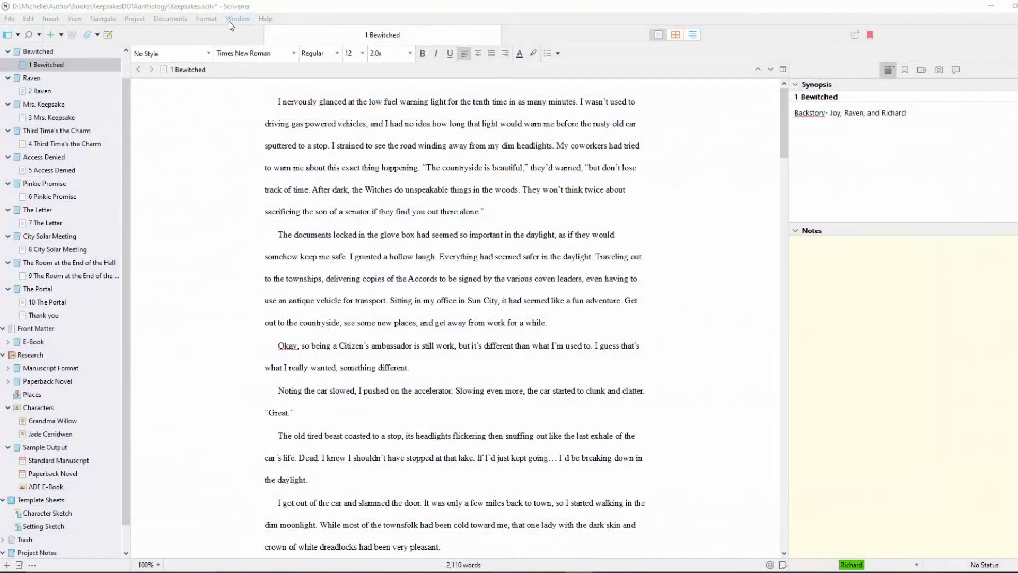
# Step: Switch to the Dark Mode colour theme and acknowledge the restart notices
pyautogui.click(233, 19)
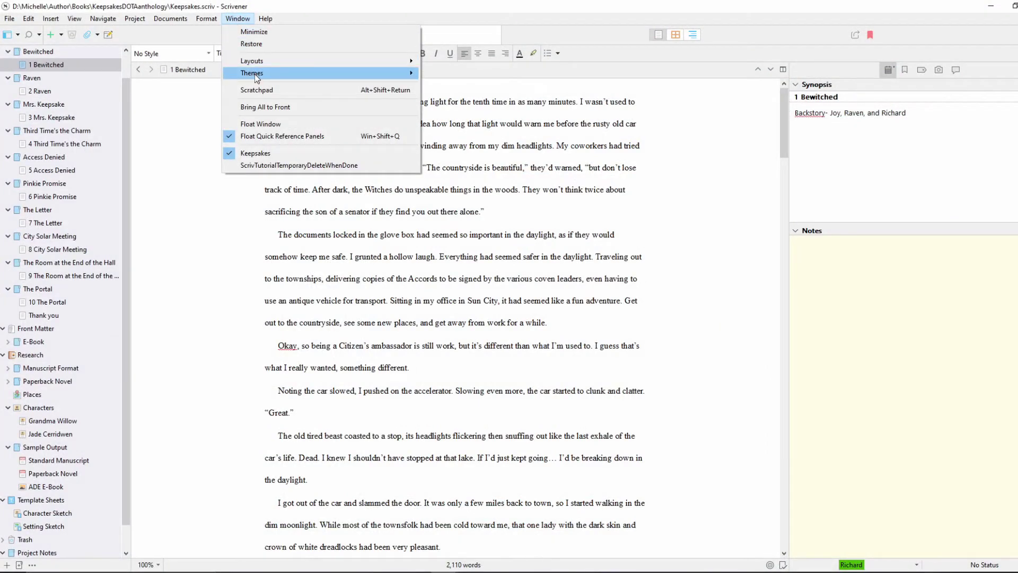
pyautogui.moveTo(254, 74)
pyautogui.click(473, 86)
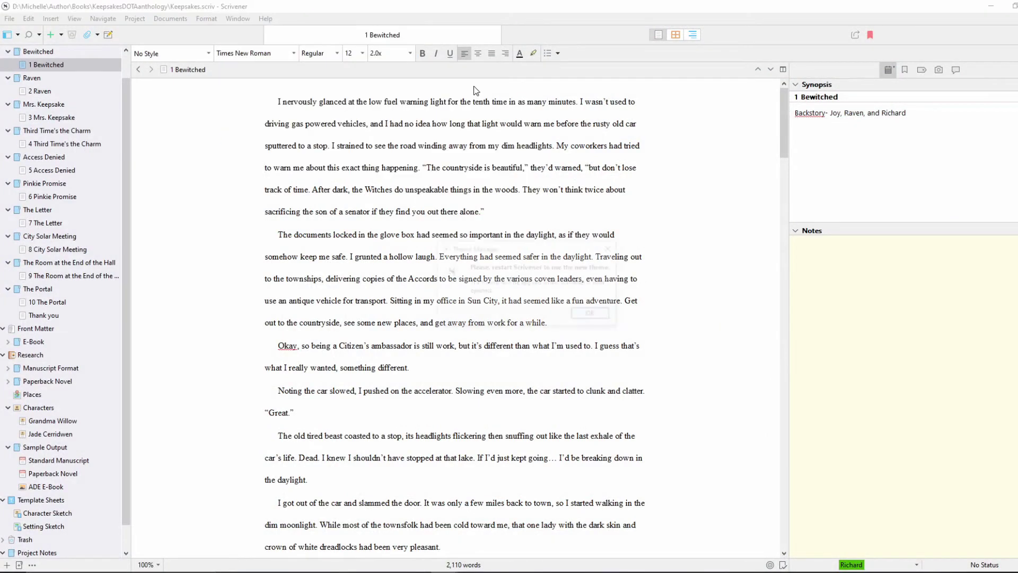
pyautogui.click(587, 315)
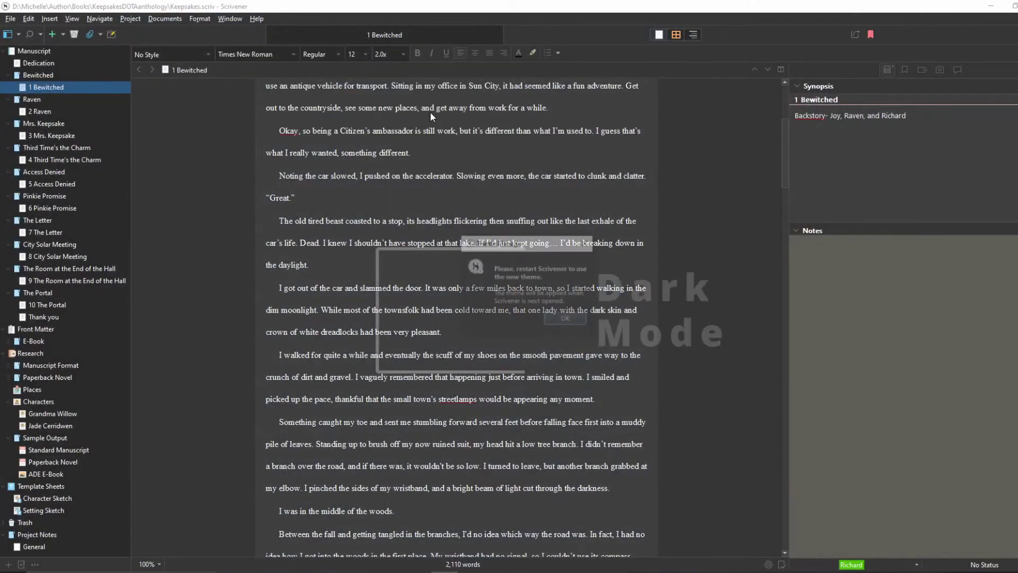
pyautogui.click(553, 324)
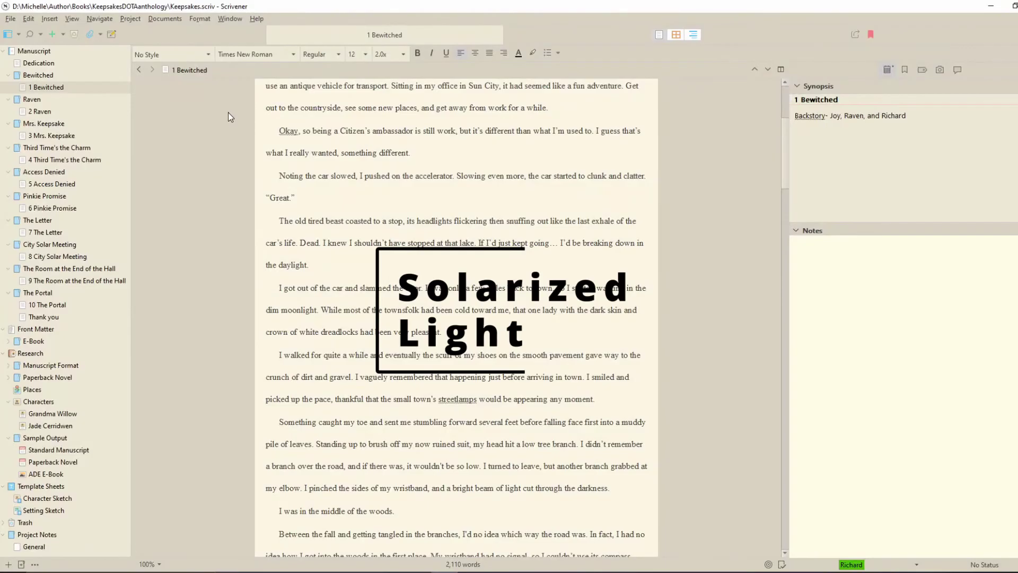
pyautogui.scroll(-1, 228, 113)
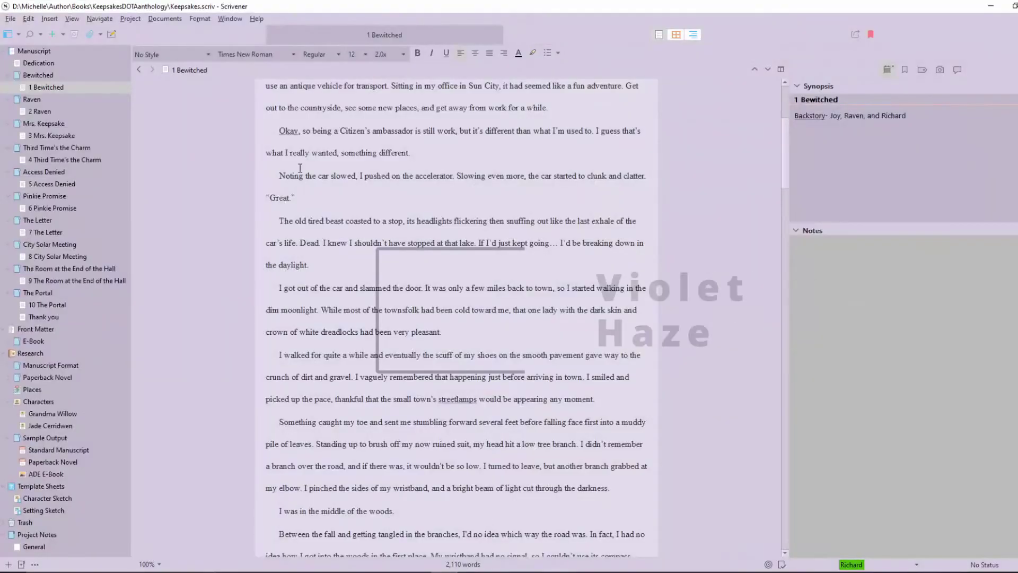